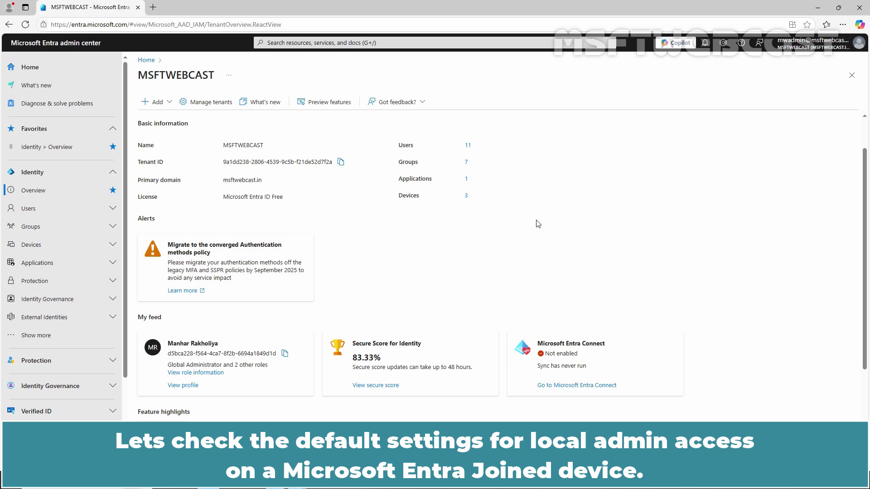
Step: Switch to the WIN11-VM03 virtual machine and launch Computer Management
click(296, 481)
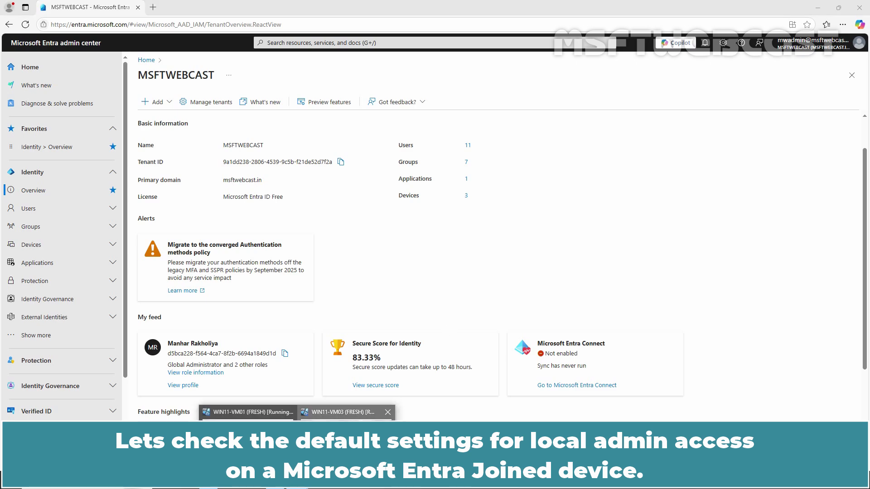
click(343, 412)
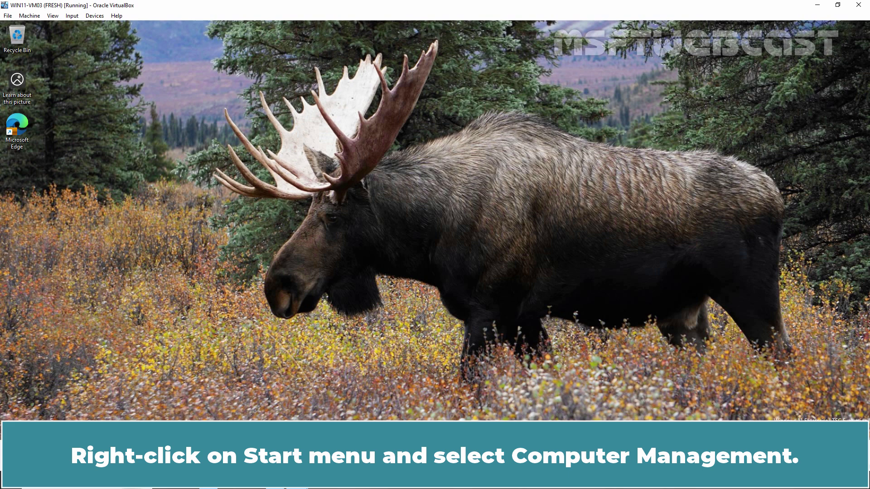
key(super+x)
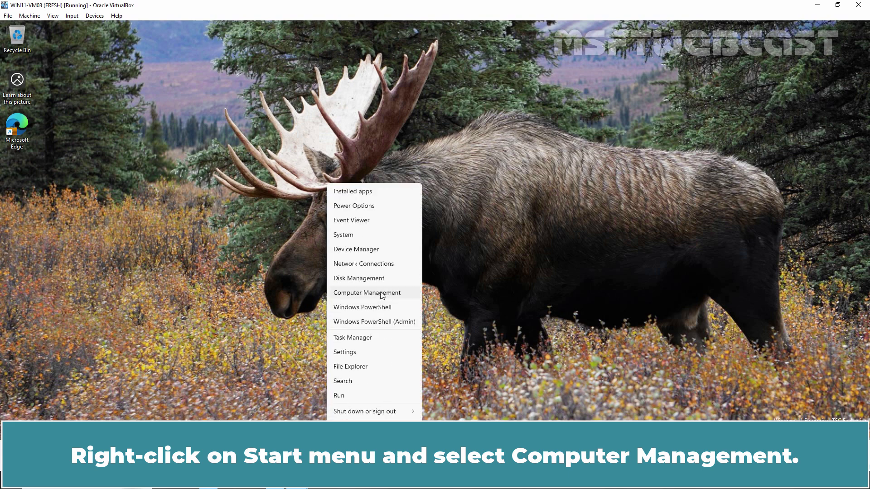
click(381, 293)
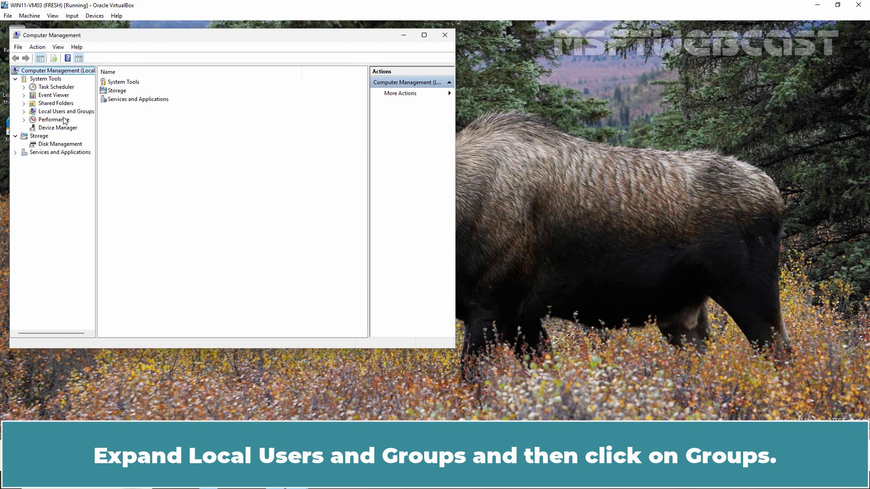
Step: List the local groups and bring up the Administrators group's actions
double_click(64, 113)
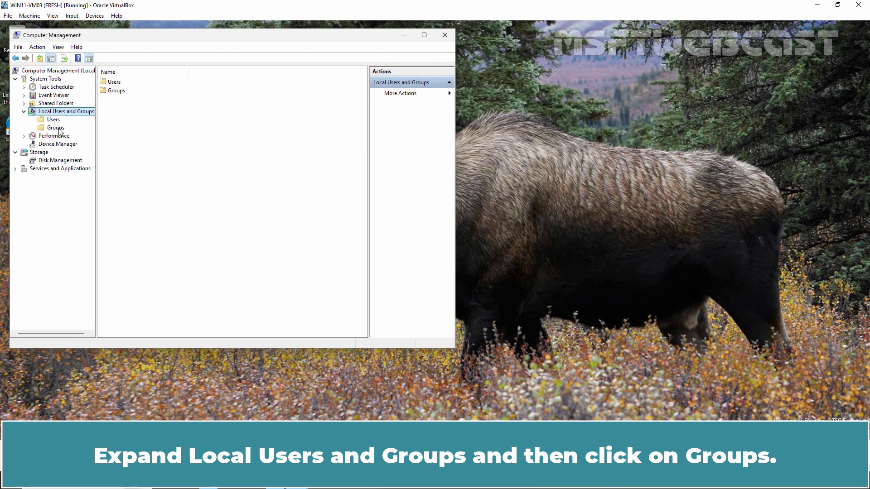
click(59, 128)
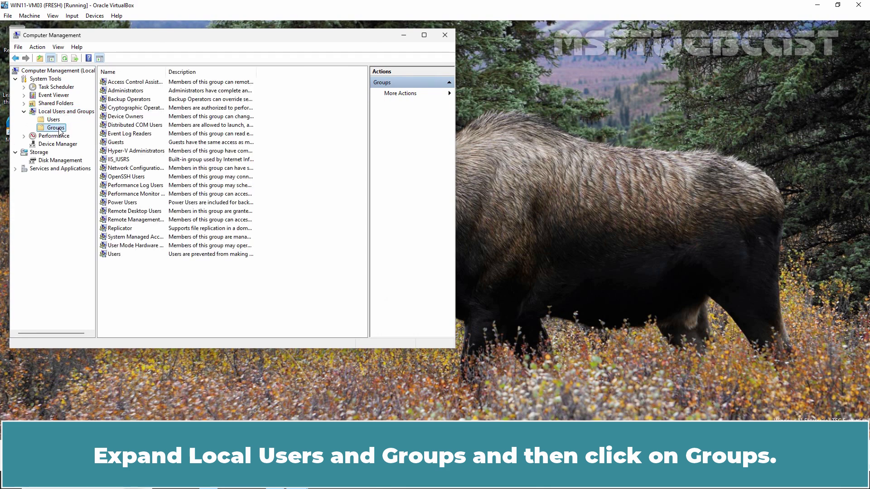
click(129, 92)
right_click(129, 92)
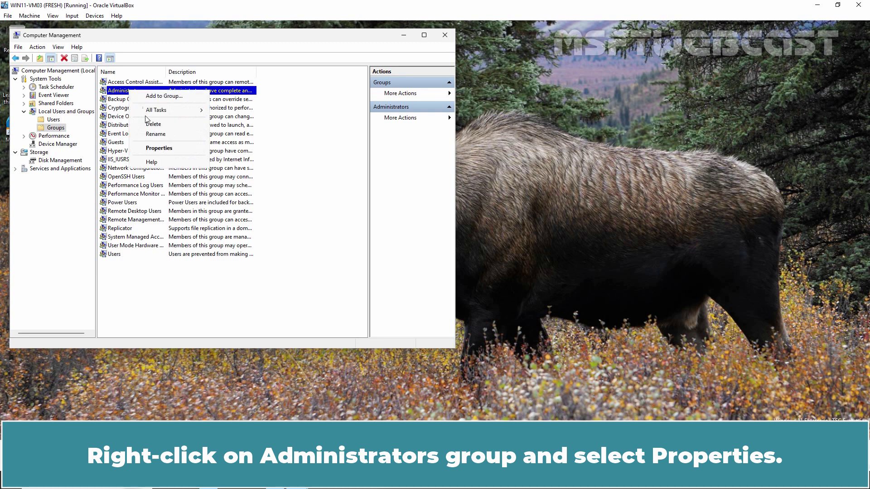
Step: Open the Administrators group's Properties to review its members
click(165, 149)
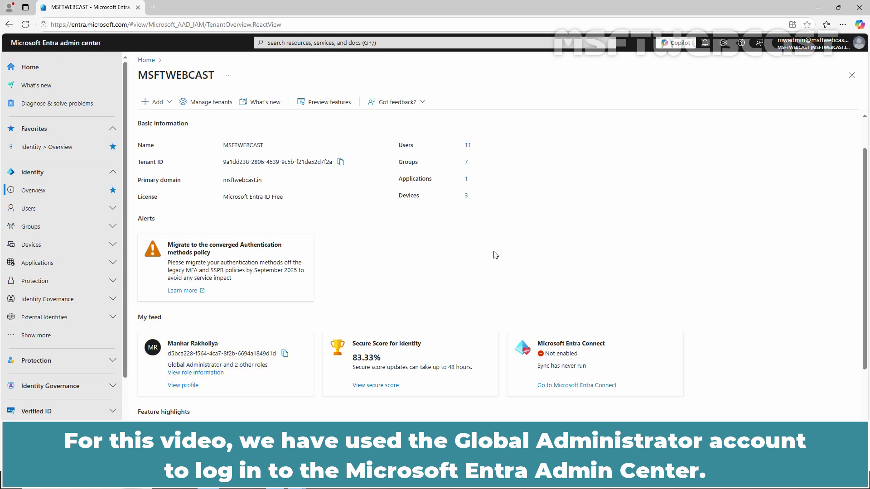
Step: Go to Devices > Device settings and scroll to Local administrator settings
click(60, 245)
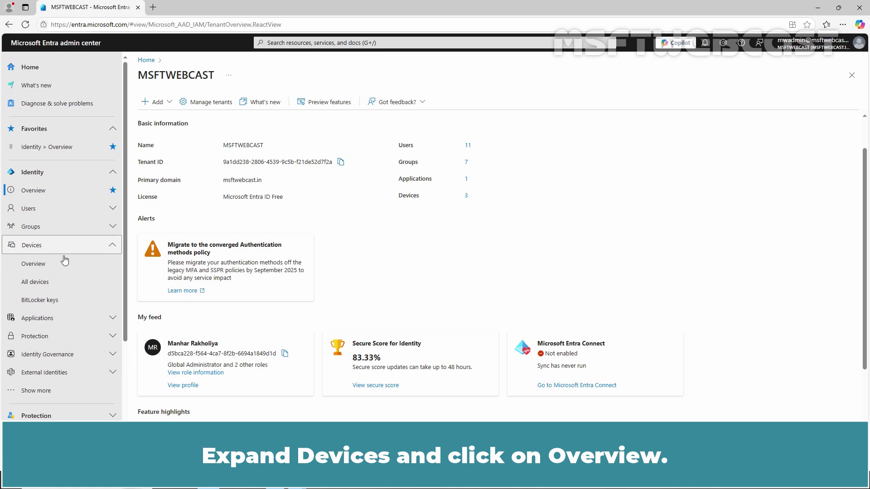
click(59, 265)
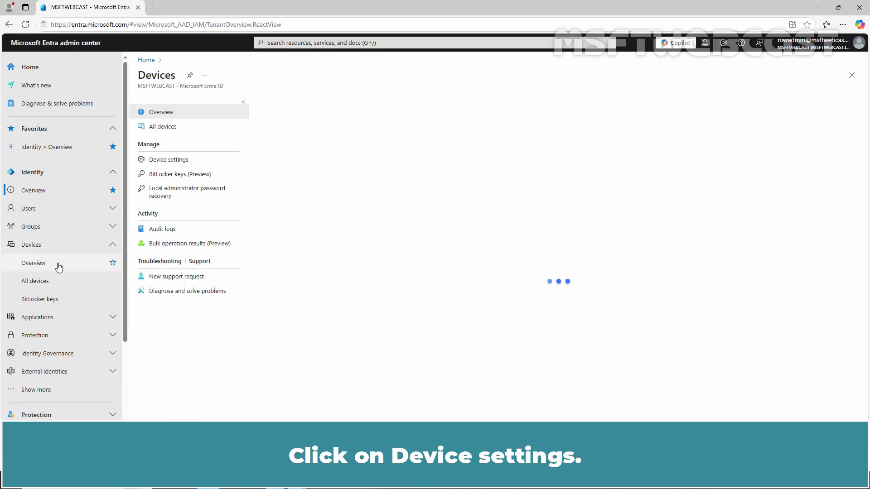
click(179, 165)
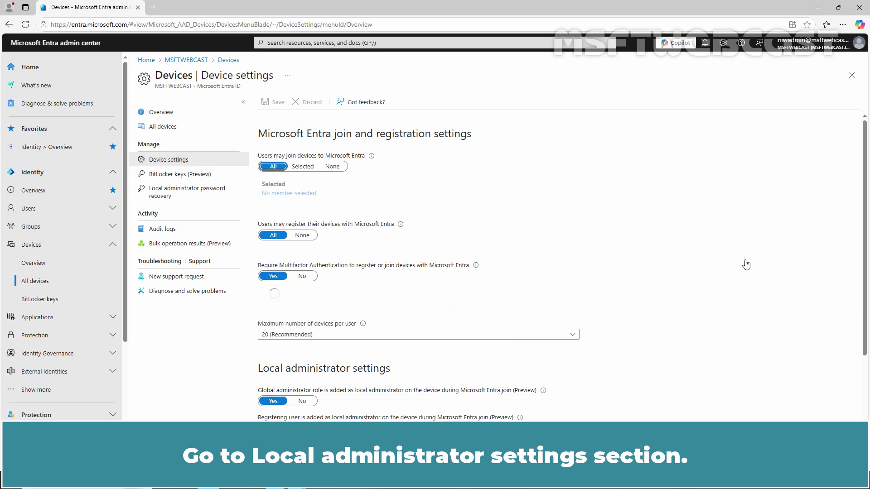
scroll(718, 237, down, 1)
scroll(718, 237, down, 2)
scroll(718, 236, down, 1)
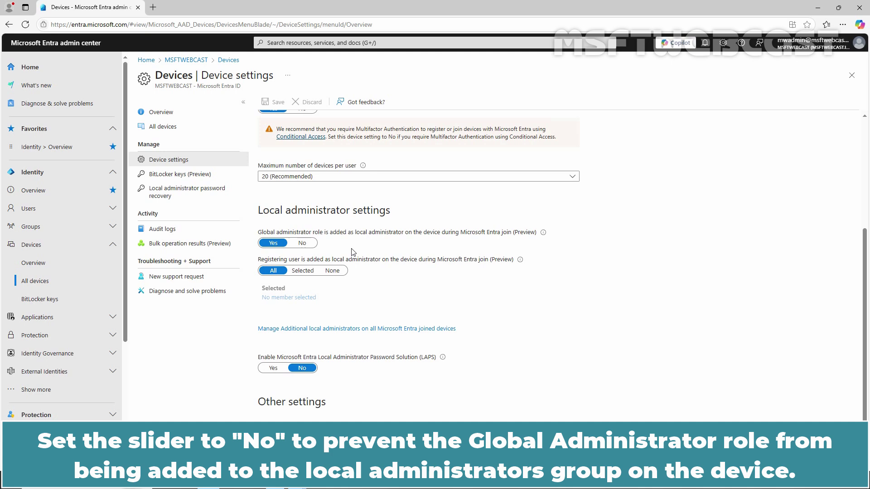
Step: Set 'Global administrator role is added as local administrator' to No
click(303, 243)
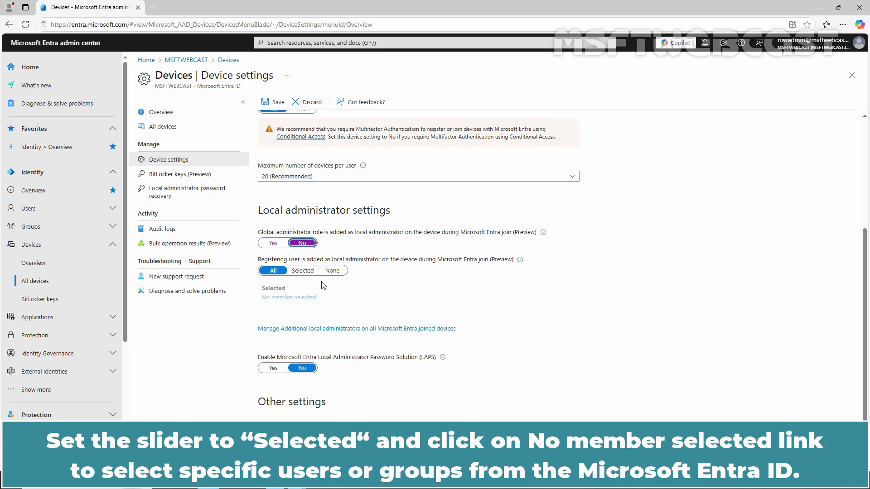
click(302, 271)
click(290, 298)
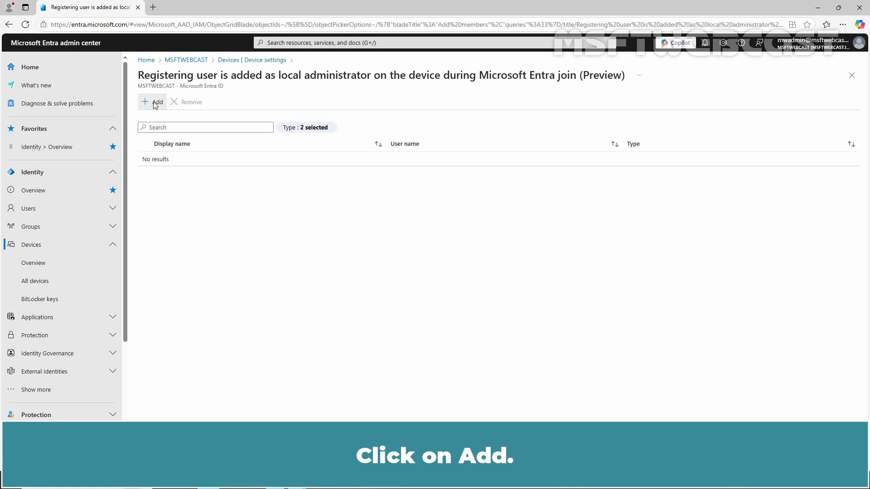
click(154, 102)
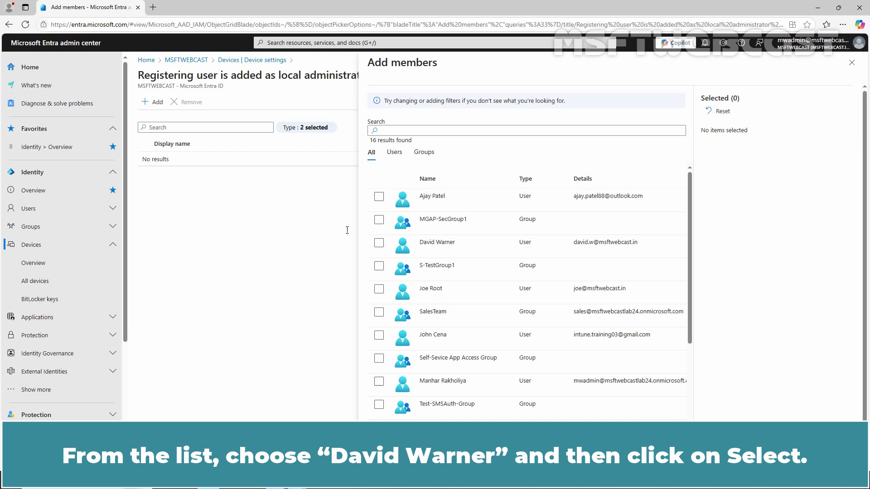
click(379, 244)
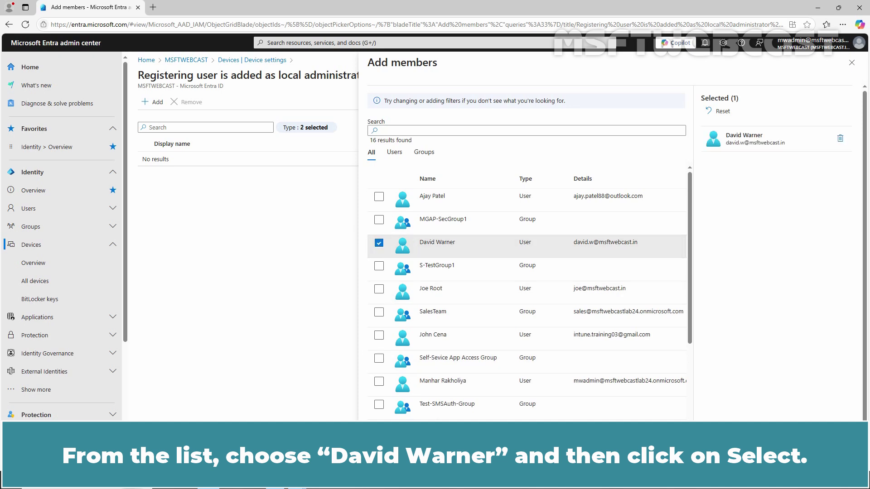
click(384, 455)
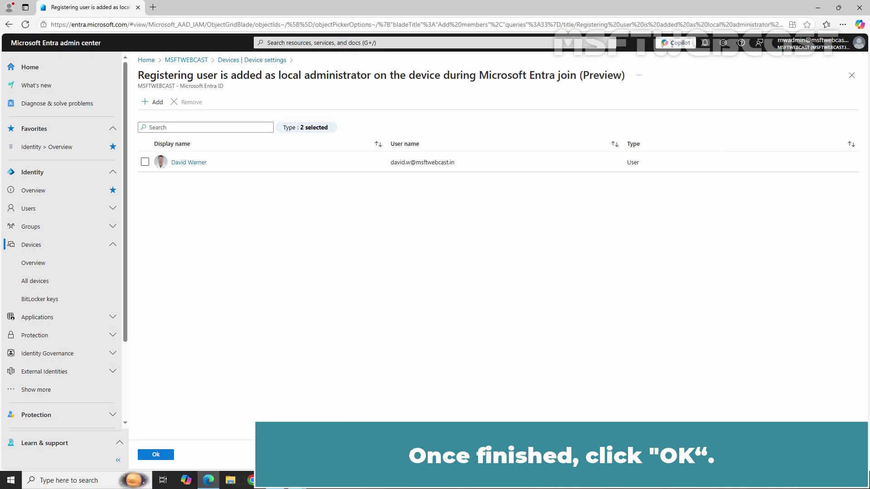
click(164, 456)
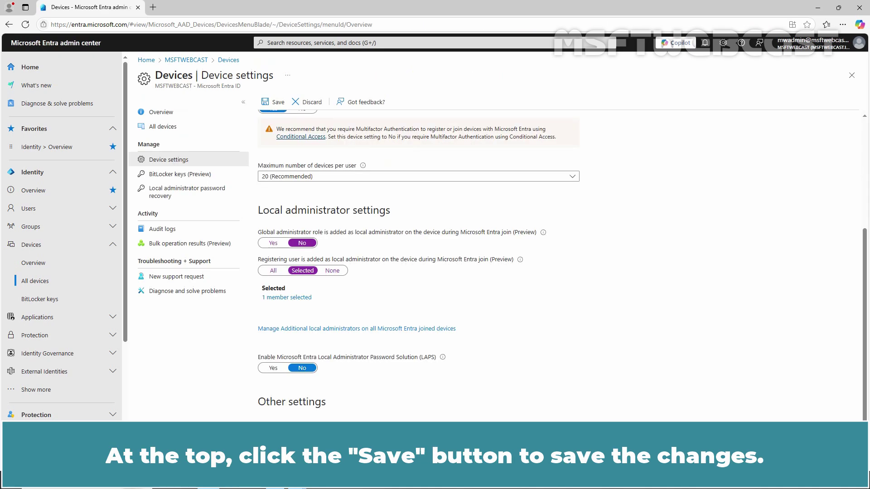
click(274, 103)
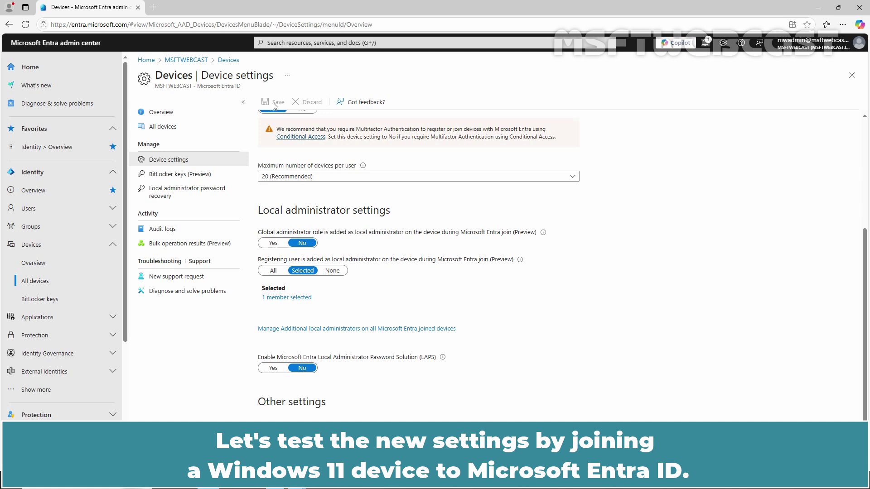
Step: On WIN11-VM01, go to Settings > Accounts > Access work or school
click(297, 484)
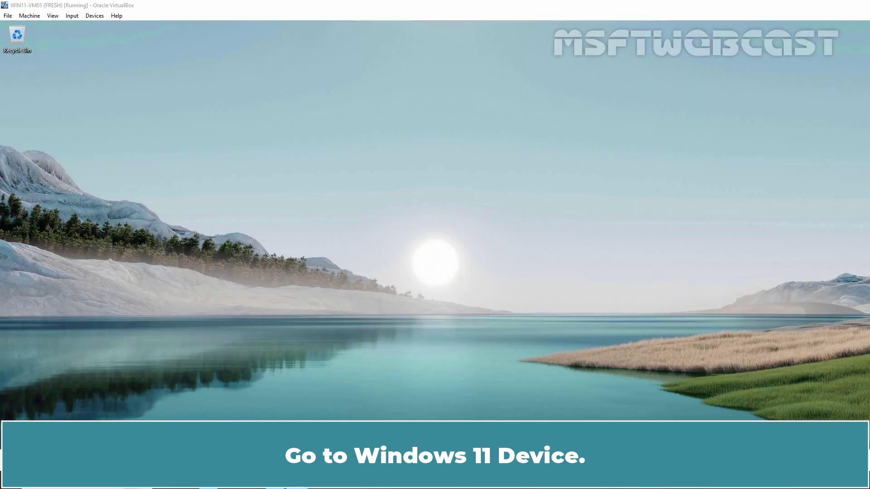
click(247, 412)
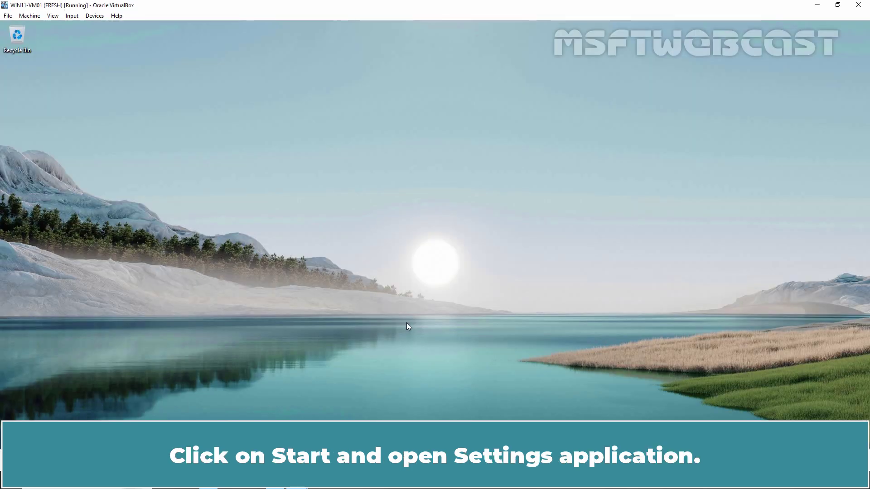
click(380, 478)
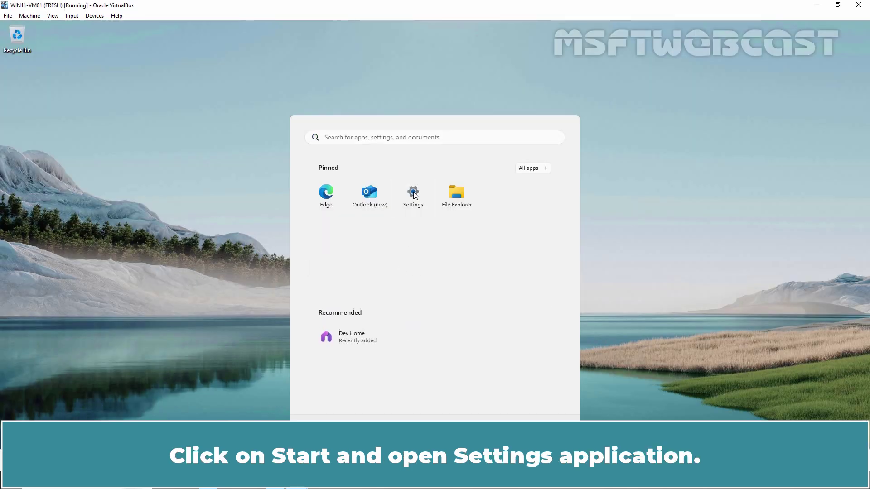
click(413, 209)
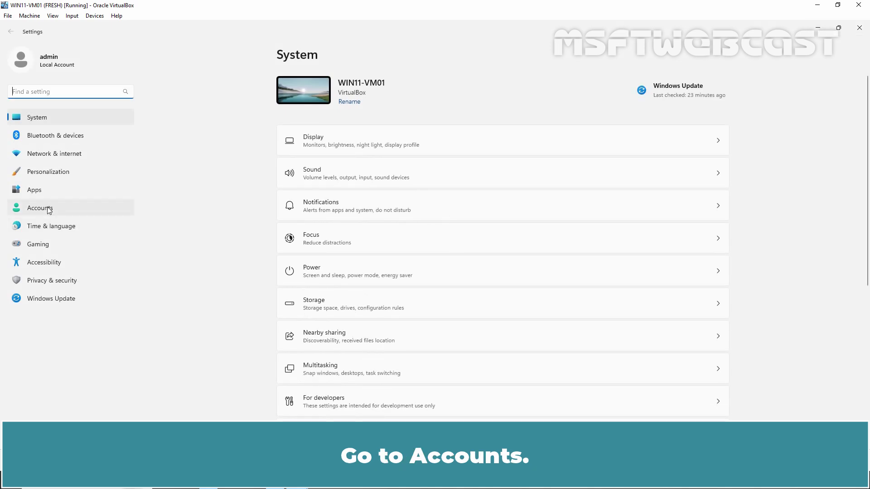
click(49, 210)
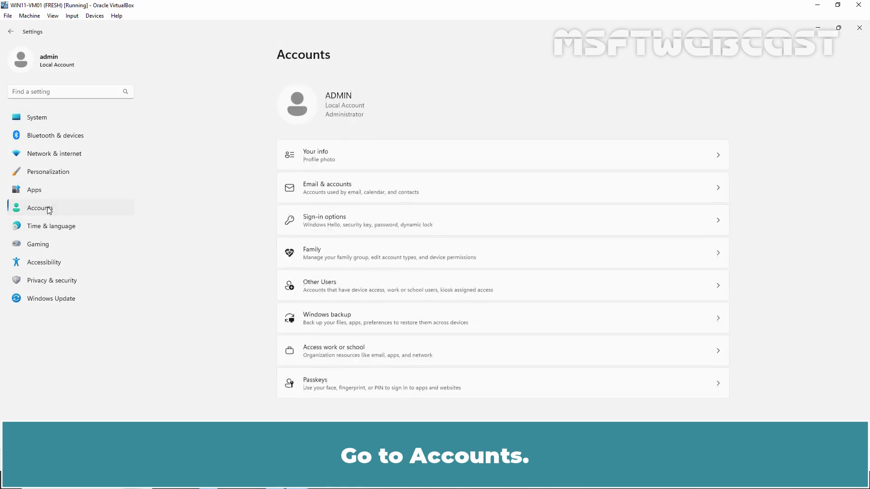
click(356, 344)
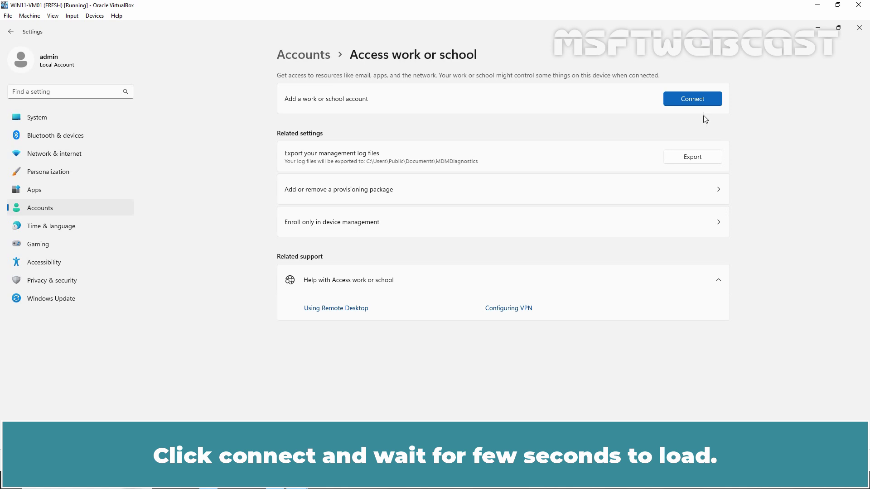
click(692, 99)
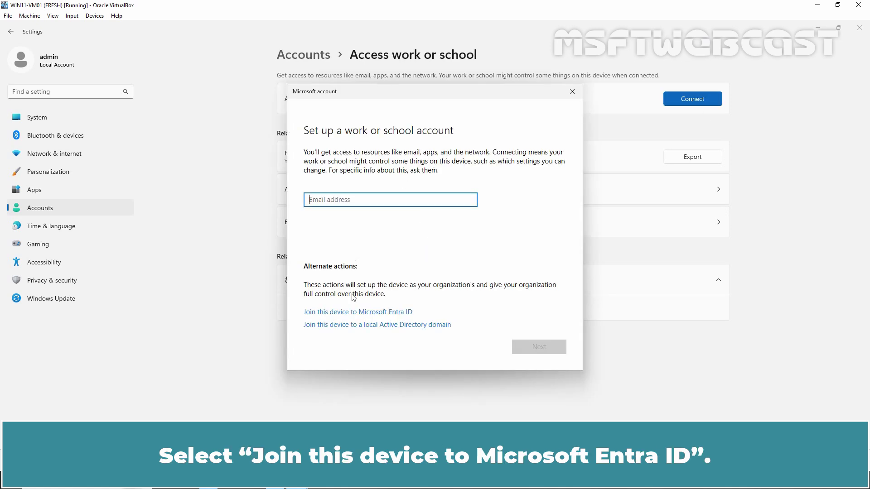
click(379, 314)
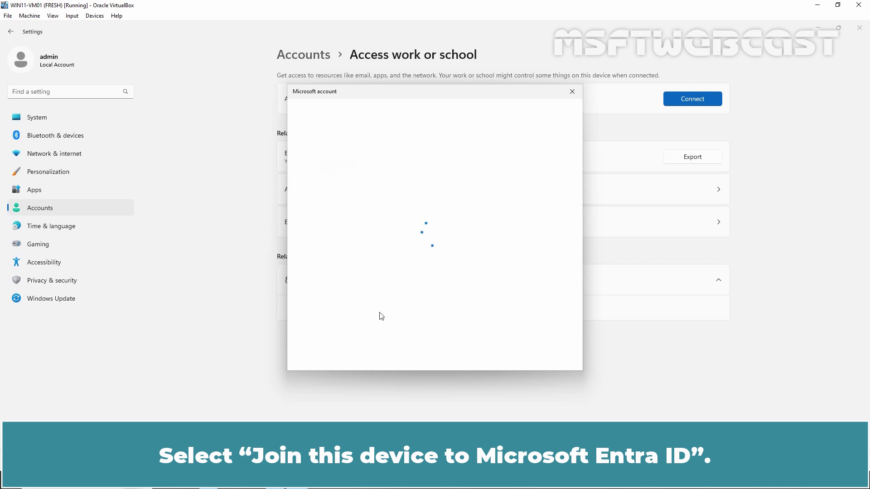
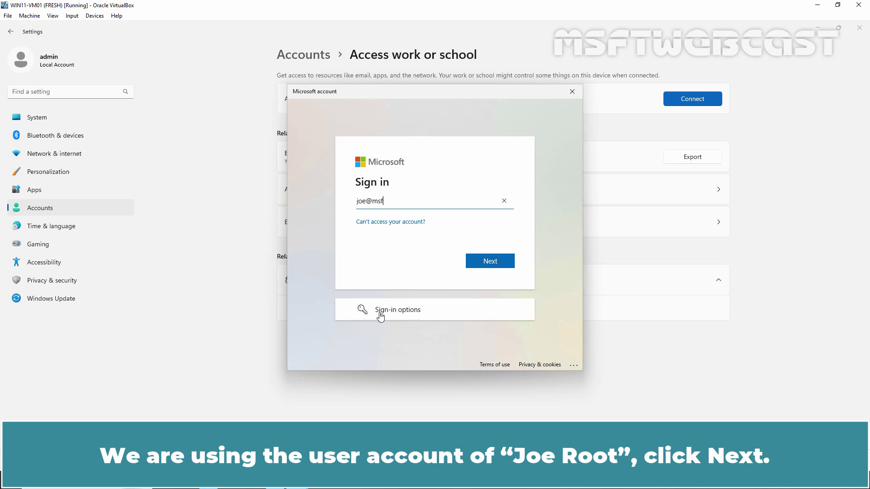
click(493, 266)
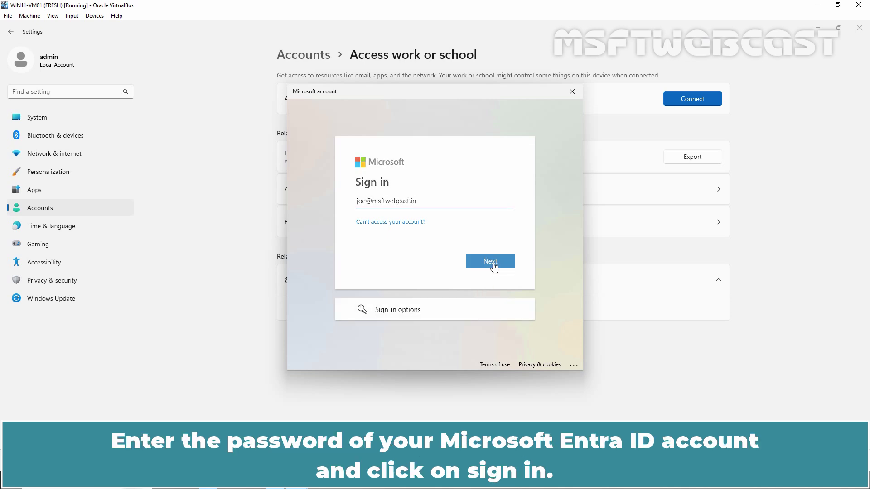
text(••••••)
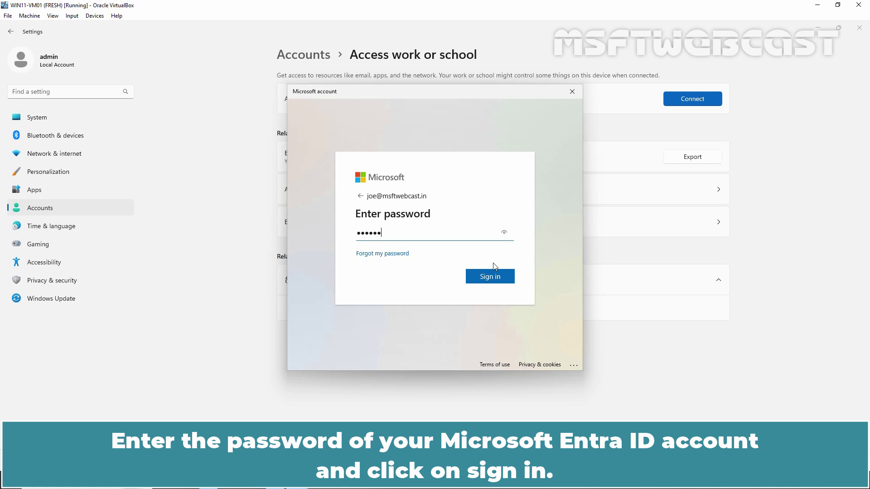
text(••••)
click(488, 278)
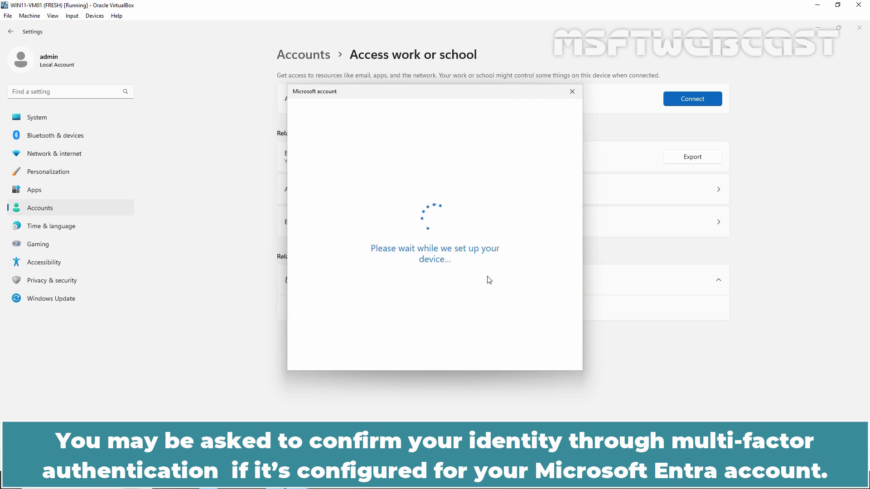
click(559, 272)
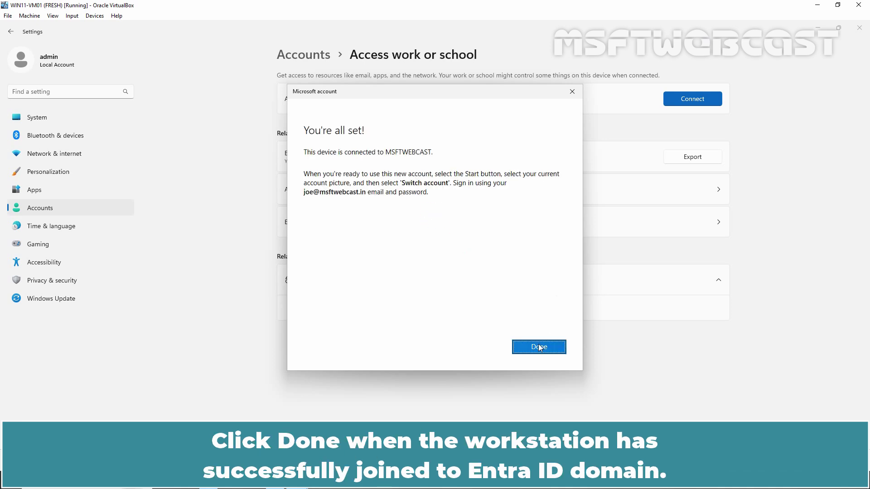
click(538, 348)
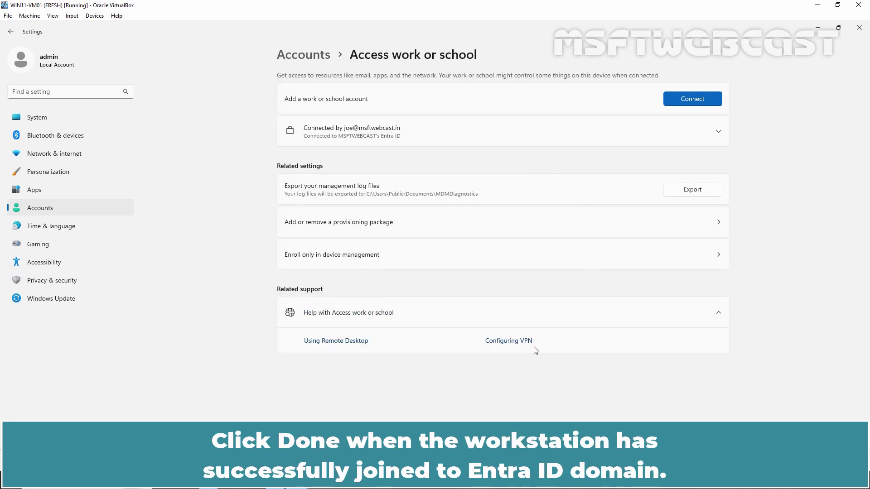
Step: Close Settings and restart the virtual machine from the Alt+F4 shutdown dialog
click(859, 28)
key(alt+F4)
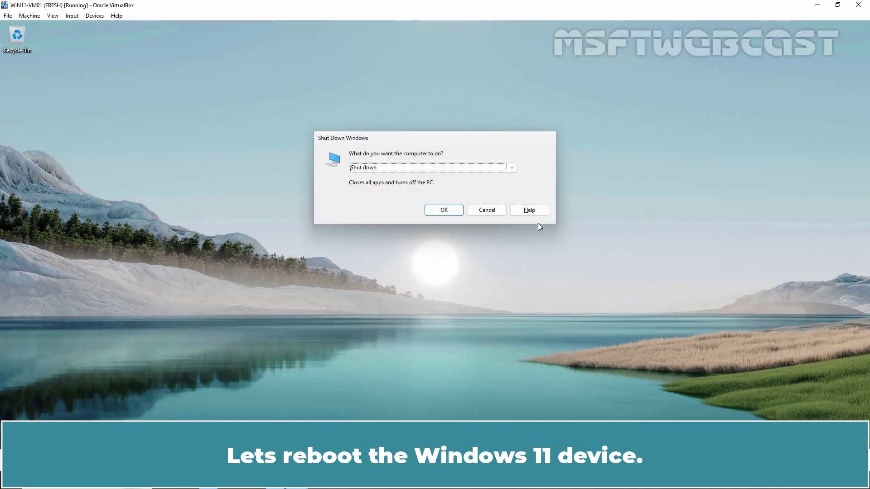
click(382, 168)
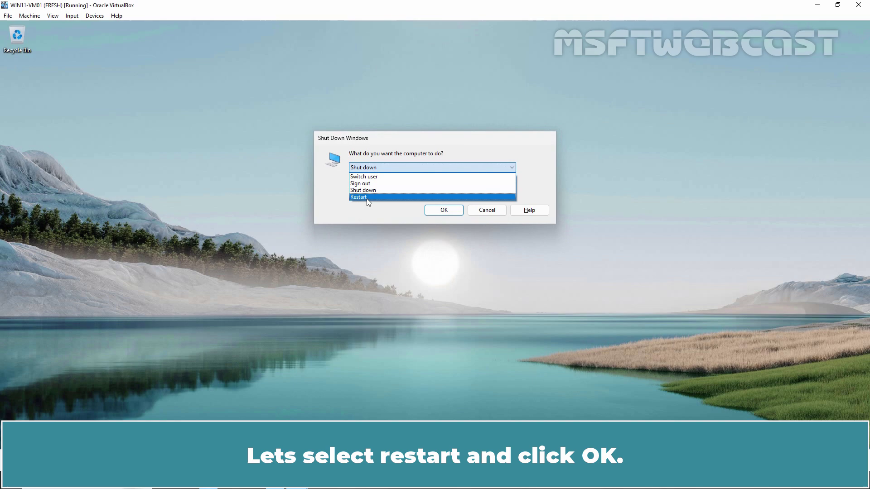
click(366, 197)
click(444, 210)
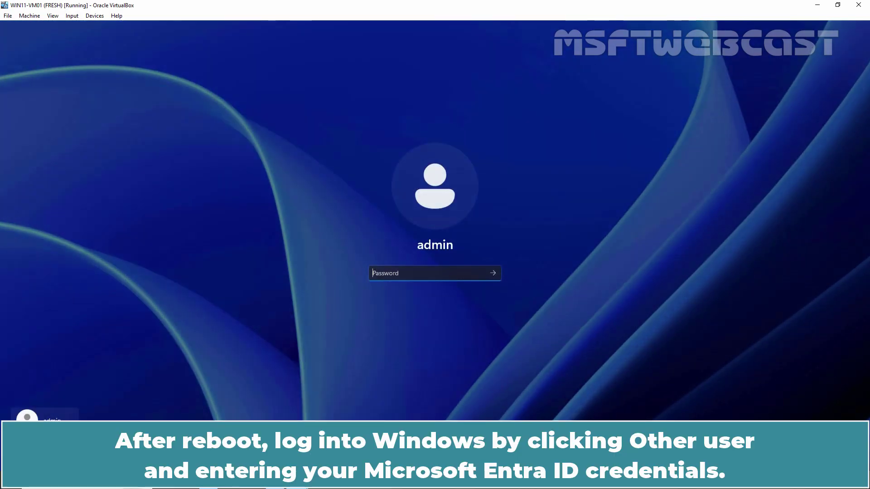
click(50, 449)
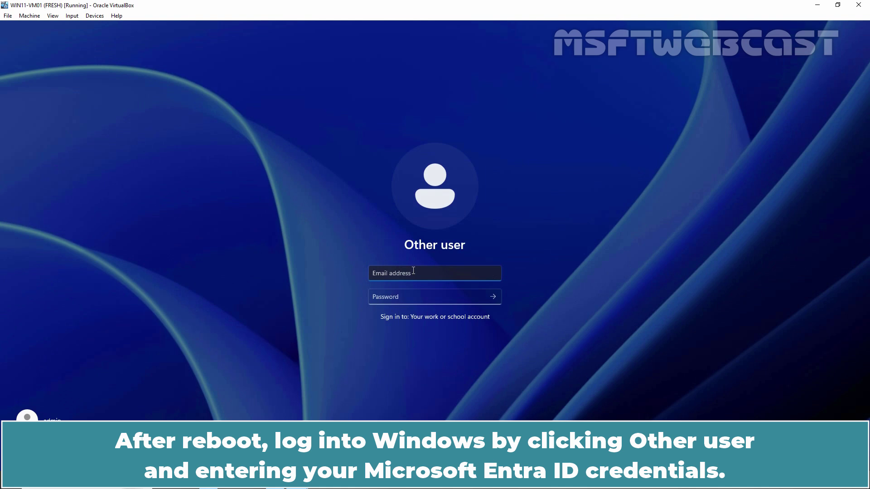
key(Tab)
text(••••••••••••)
key(Return)
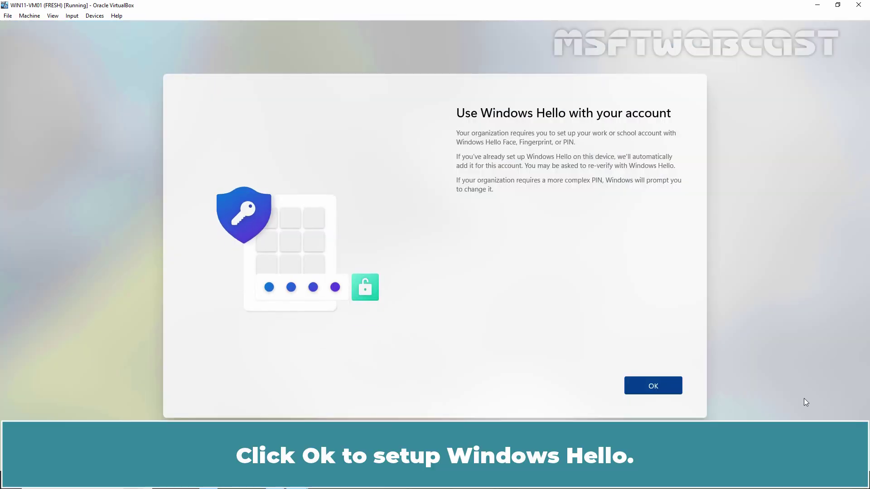
click(658, 386)
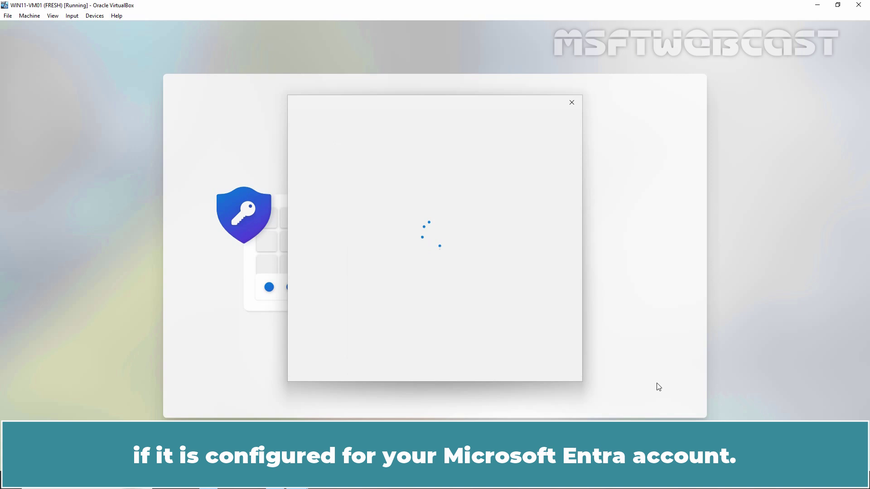
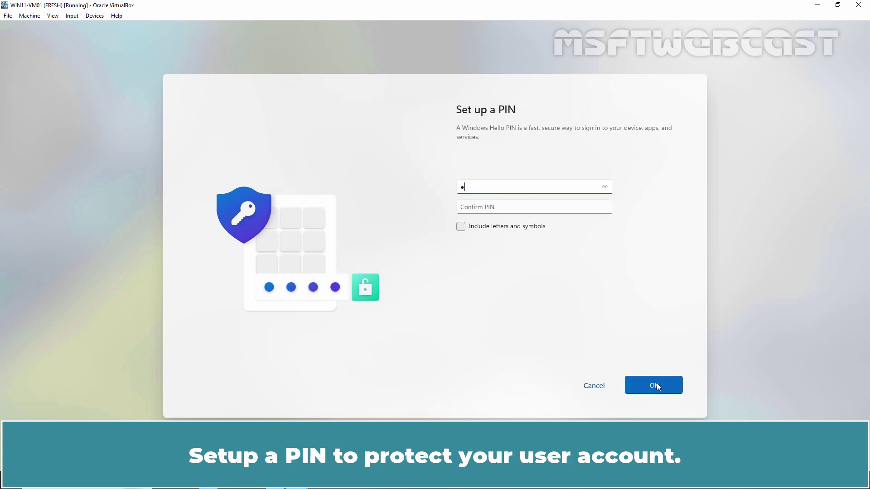
key(Tab)
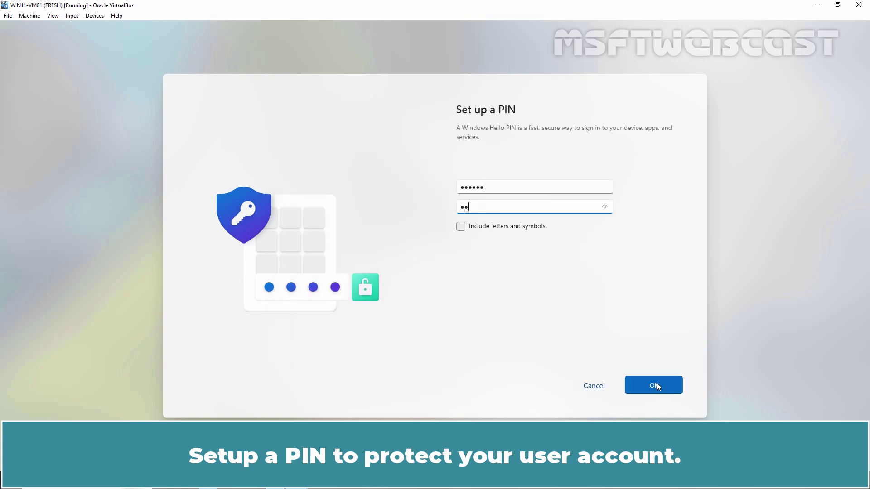
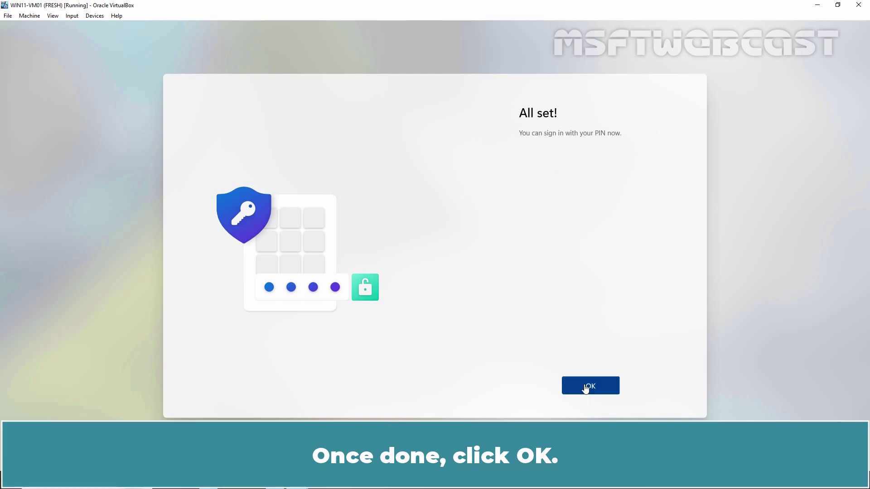
click(584, 386)
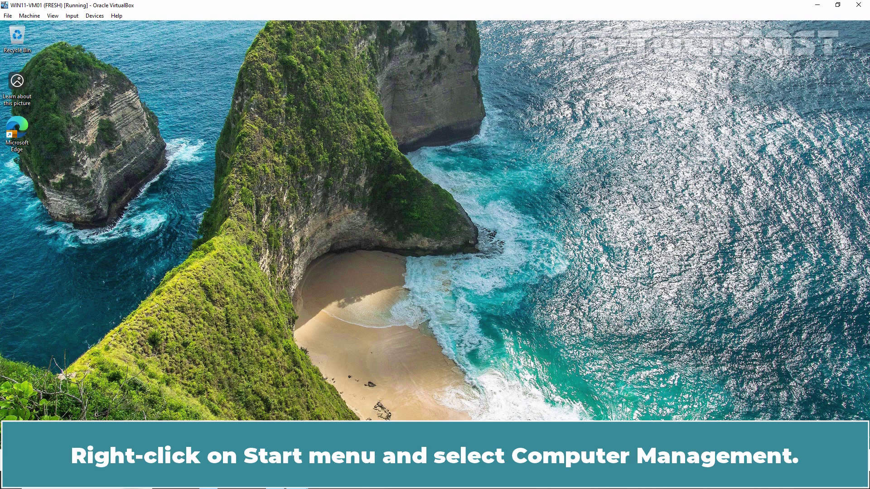
Step: Launch Computer Management and list the local groups
right_click(337, 477)
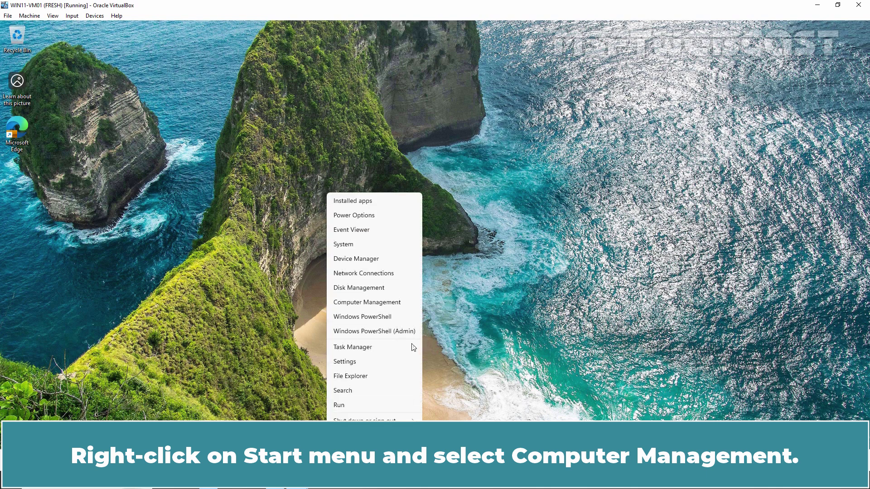
click(392, 304)
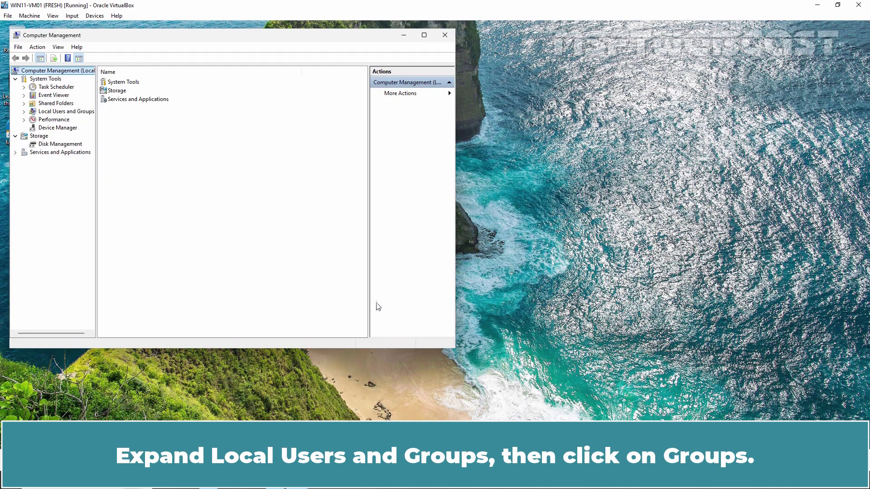
double_click(76, 113)
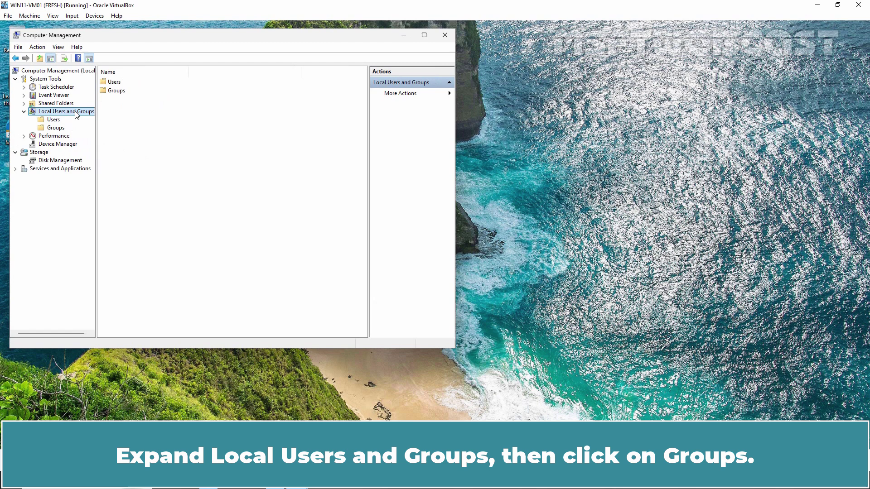
click(56, 128)
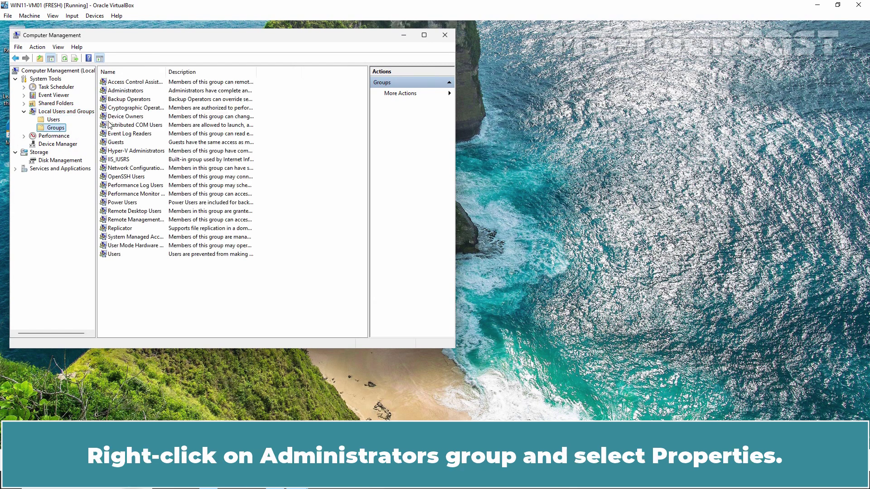
Step: Open Administrators Properties, showing only admin, Administrator and an Entra SID as members
click(125, 93)
right_click(126, 93)
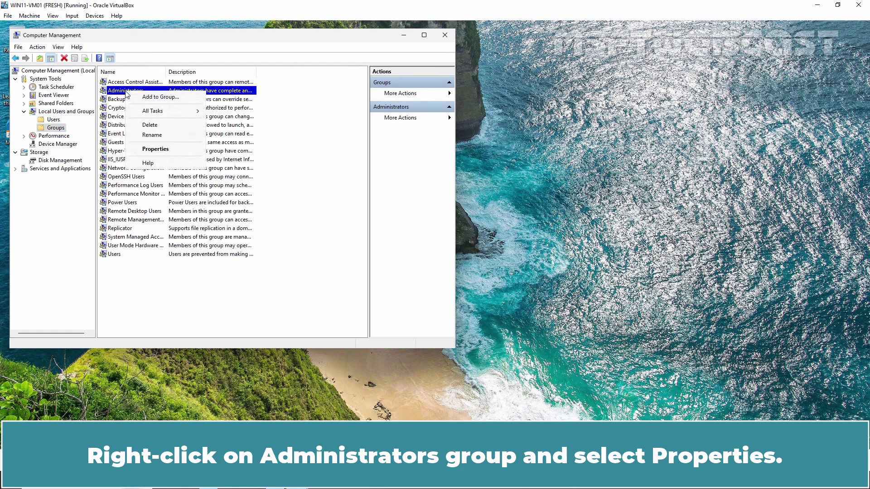
click(149, 151)
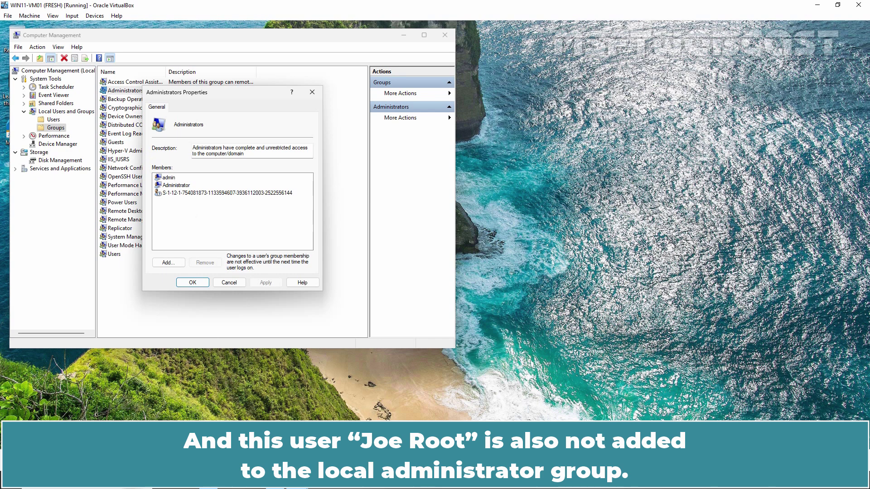
key(super)
Step: In Settings > Accounts, check Your info, then view the Access work or school page
click(419, 219)
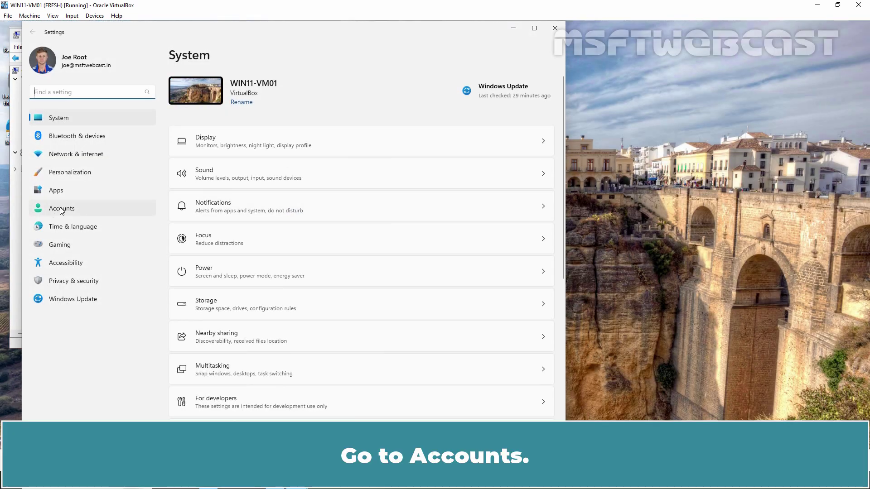
click(61, 209)
click(225, 152)
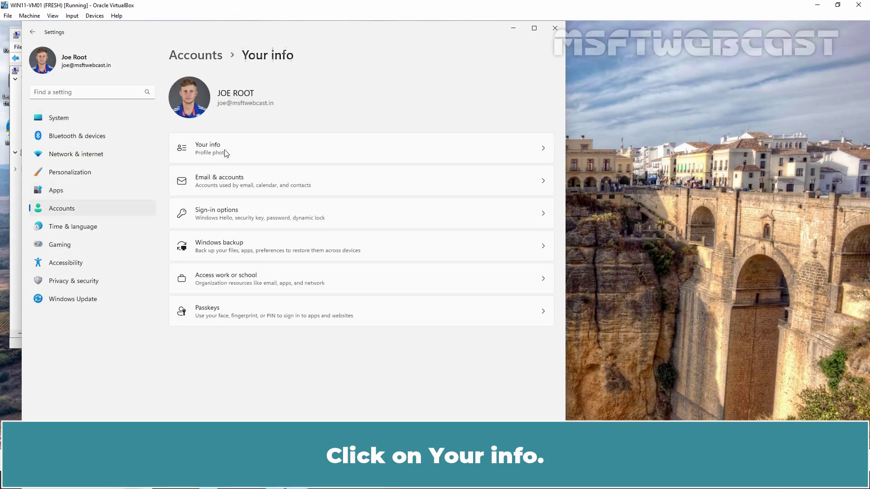
click(64, 211)
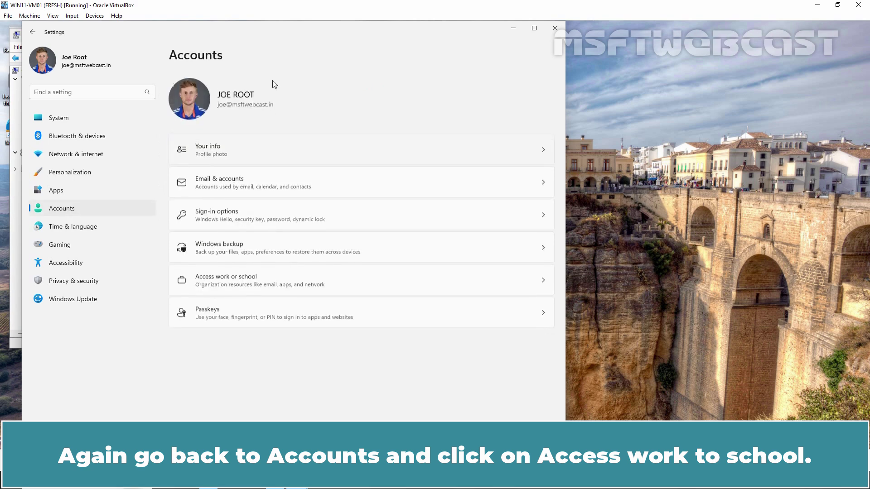
click(224, 282)
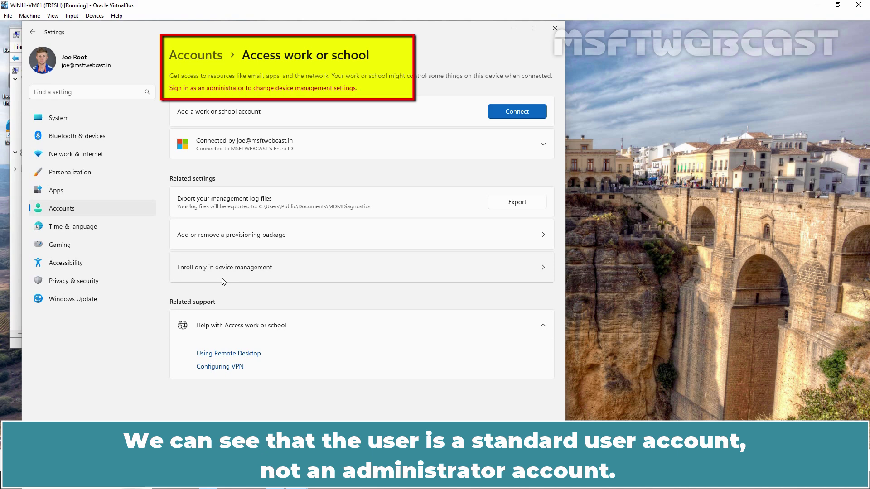